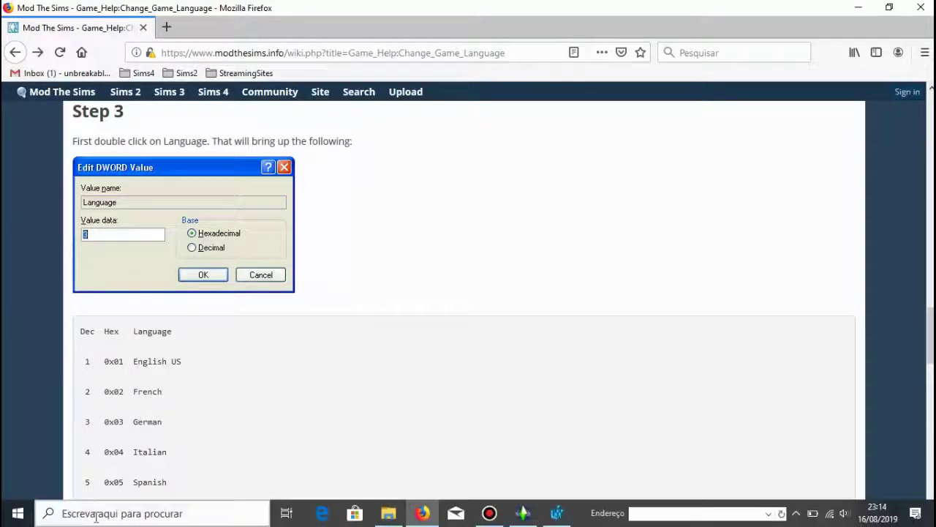
# Step: Search Windows for 'reg', launch Registry Editor and position it over the guide
pyautogui.click(87, 515)
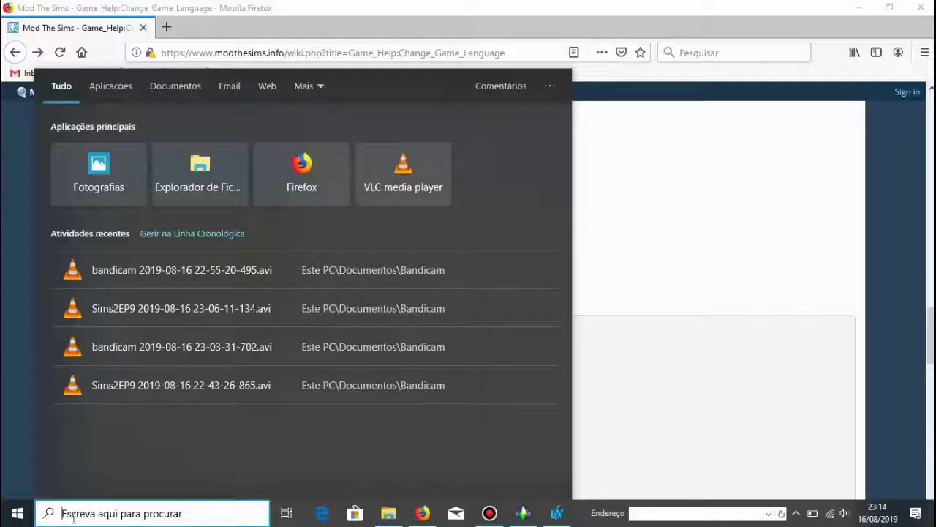
pyautogui.write('re')
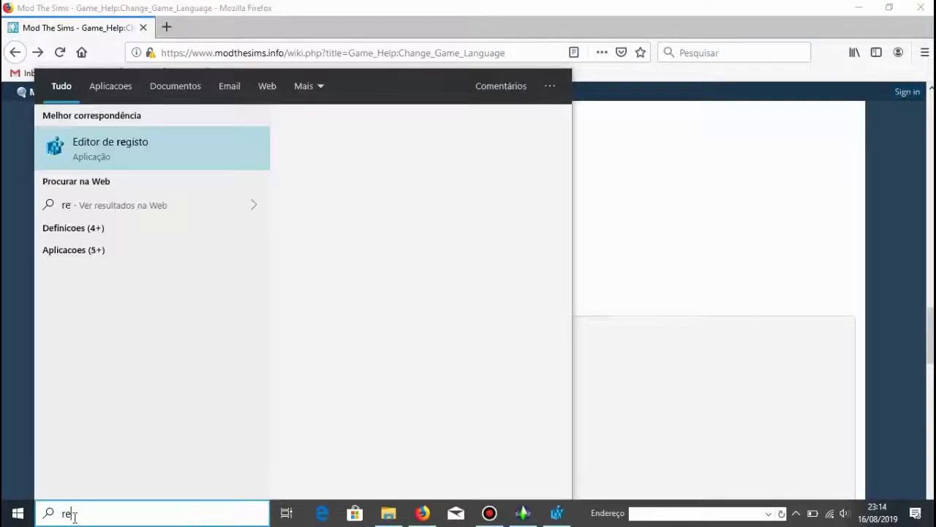
pyautogui.write('g')
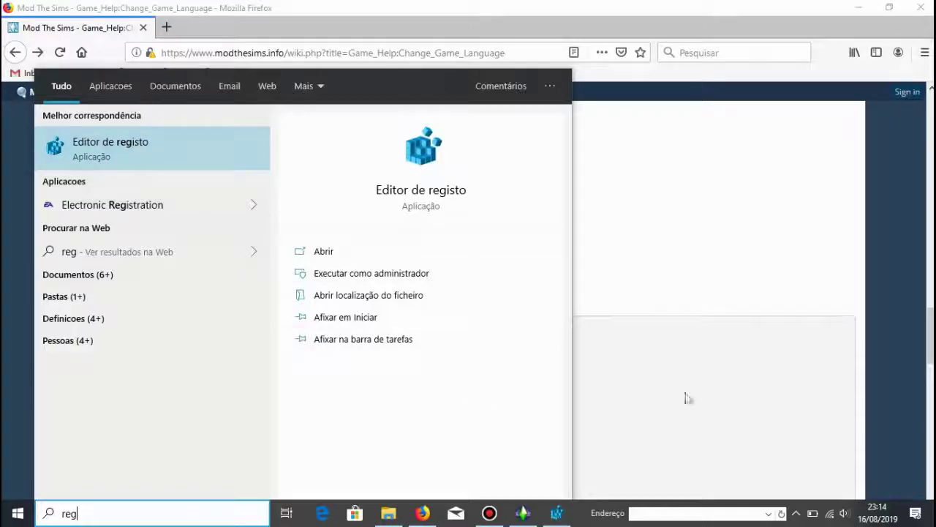
pyautogui.click(576, 517)
pyautogui.moveTo(438, 103); pyautogui.dragTo(347, 92)
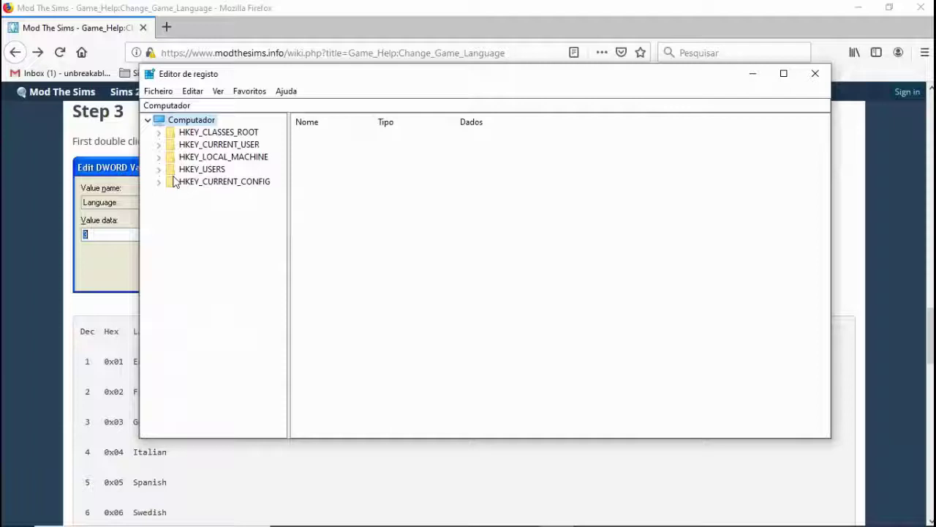
# Step: Browse to HKLM\SOFTWARE\WOW6432Node\EA GAMES\The Sims 2\1.0 showing Language 23, English US
pyautogui.click(198, 160)
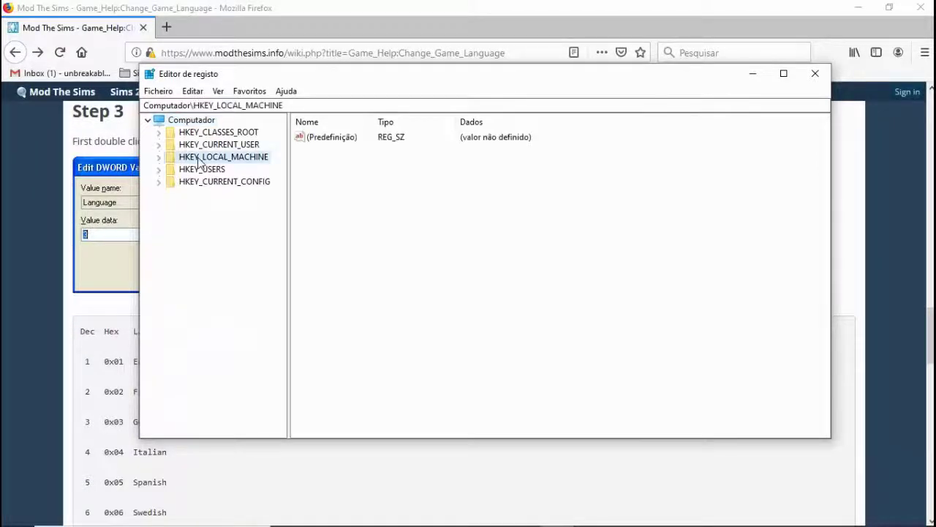
pyautogui.doubleClick(198, 160)
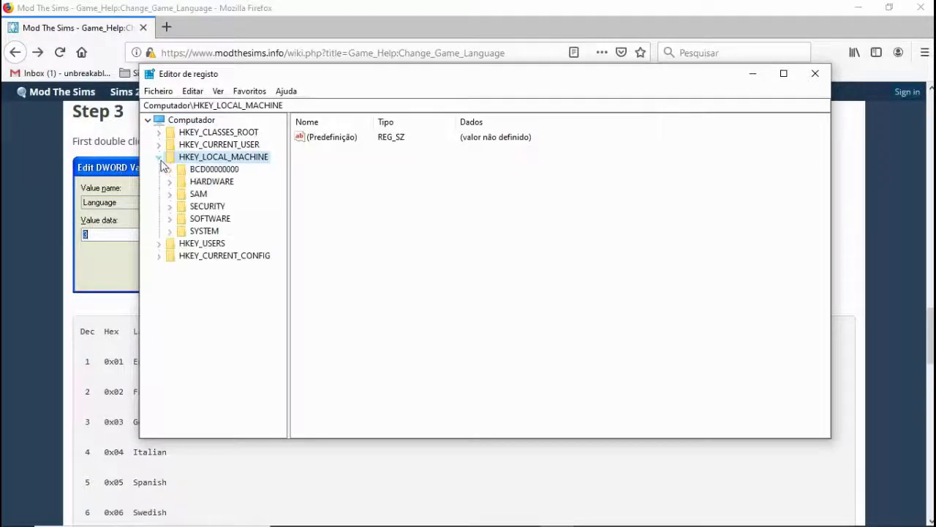
pyautogui.click(171, 219)
pyautogui.scroll(-1, 283, 224)
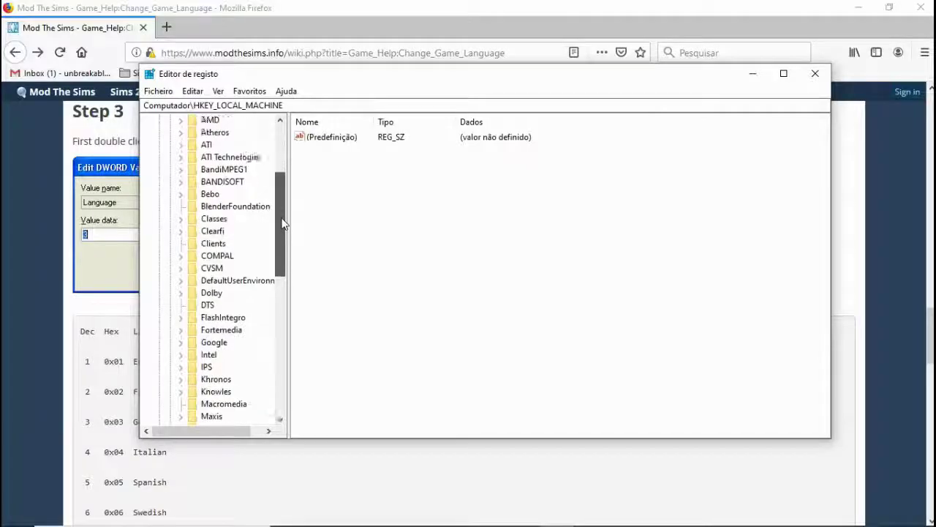
pyautogui.moveTo(283, 224); pyautogui.dragTo(283, 359)
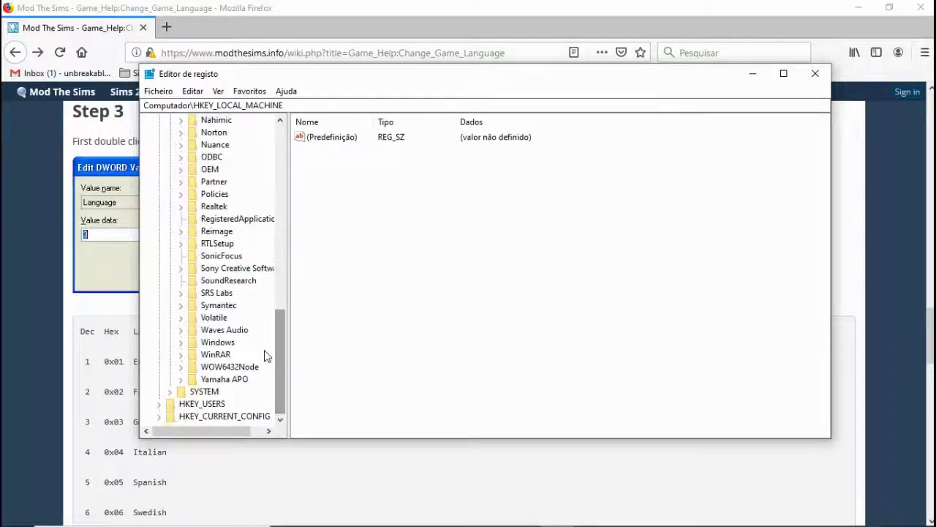
pyautogui.click(180, 366)
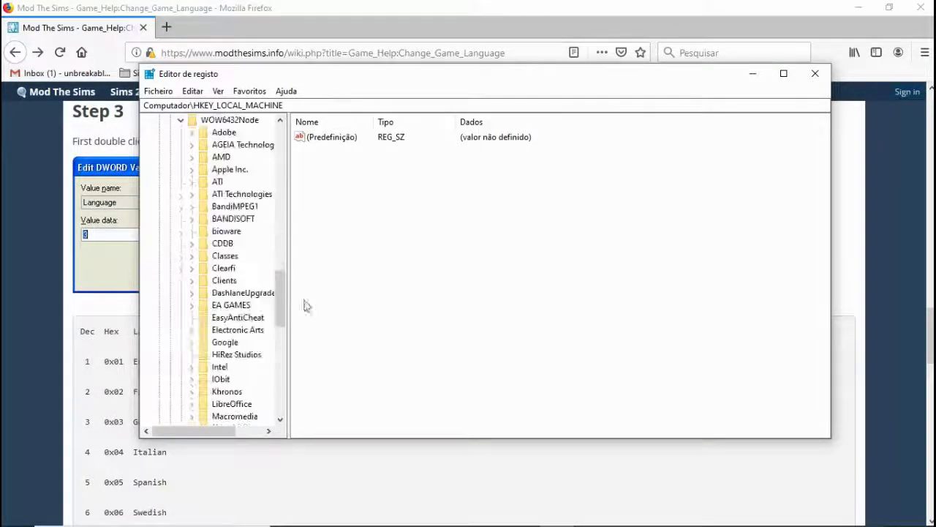
pyautogui.moveTo(284, 289); pyautogui.dragTo(281, 317)
pyautogui.click(193, 294)
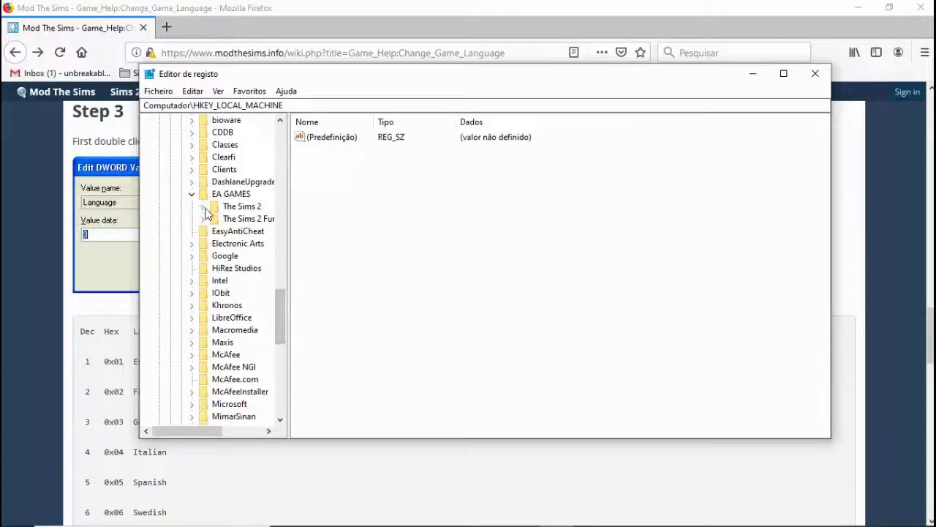
pyautogui.click(203, 207)
pyautogui.click(203, 231)
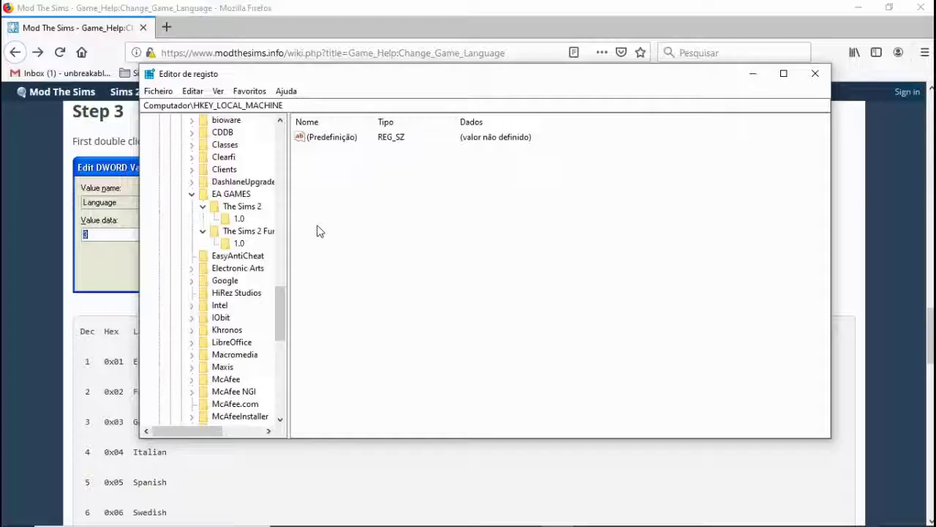
pyautogui.click(239, 218)
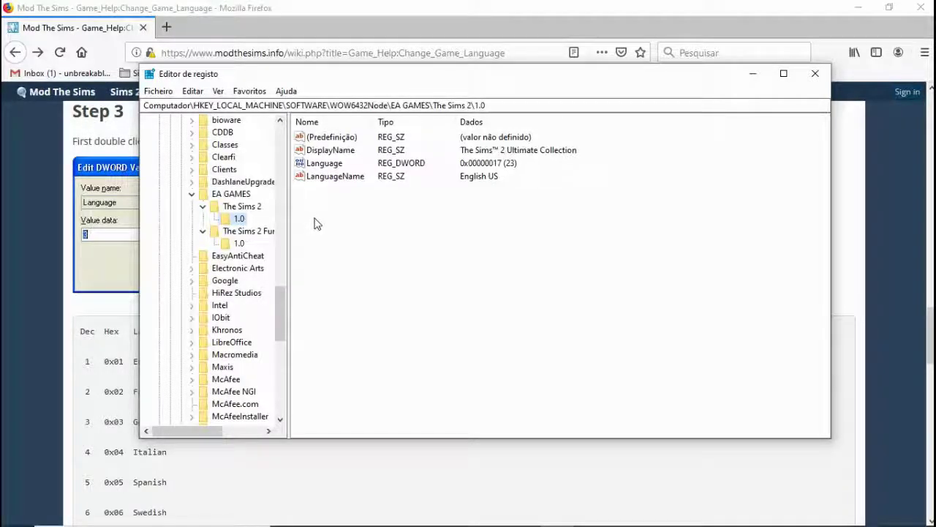
# Step: Compare the 1.0 values of The Sims 2 and Fun with Pets Collection keys
pyautogui.click(329, 177)
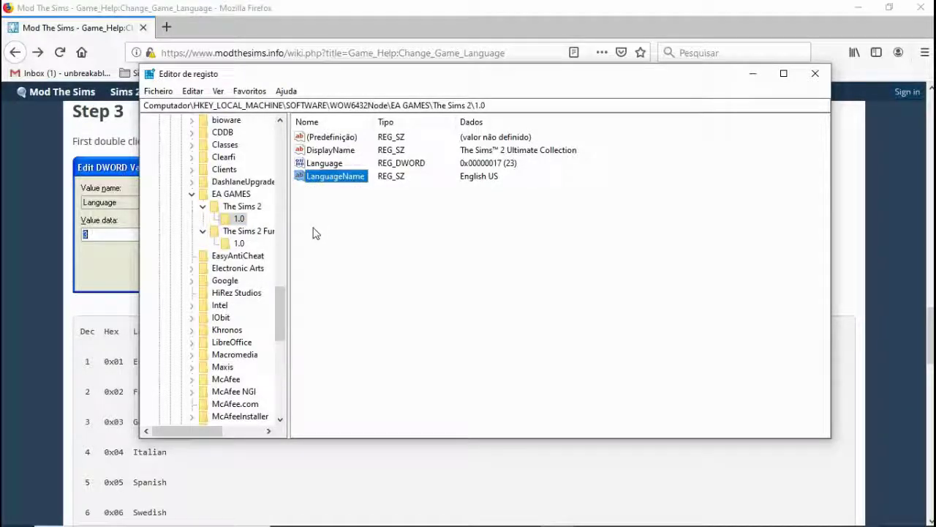
pyautogui.click(246, 232)
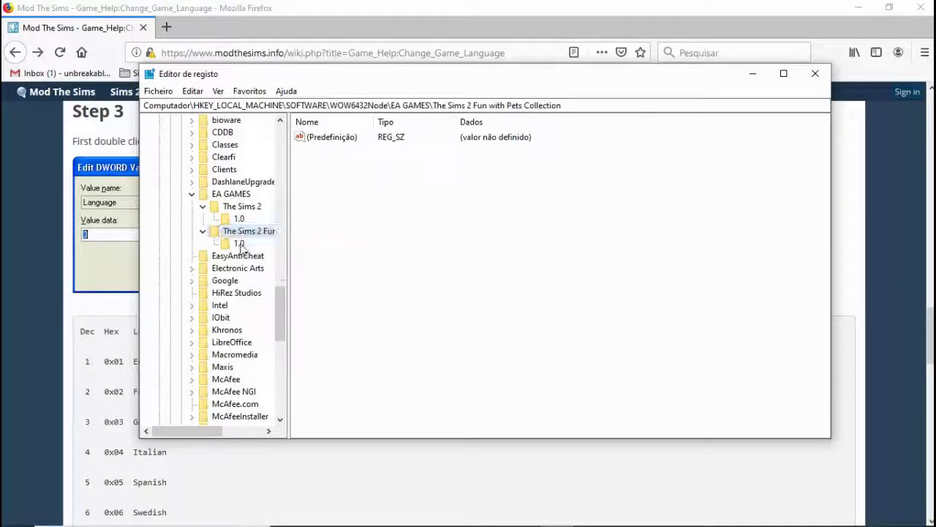
pyautogui.moveTo(194, 431)
pyautogui.mouseDown()
pyautogui.moveTo(202, 434)
pyautogui.moveTo(192, 436)
pyautogui.mouseUp()
pyautogui.click(239, 243)
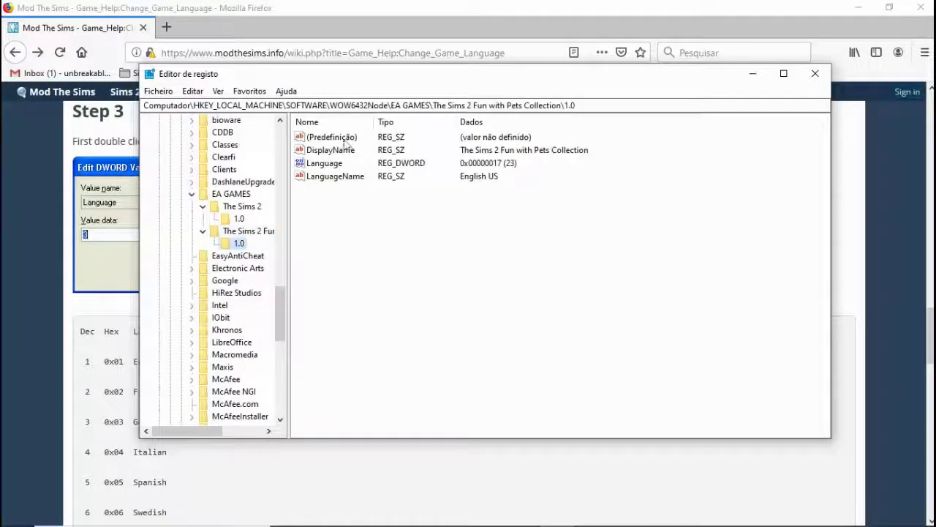
pyautogui.click(240, 218)
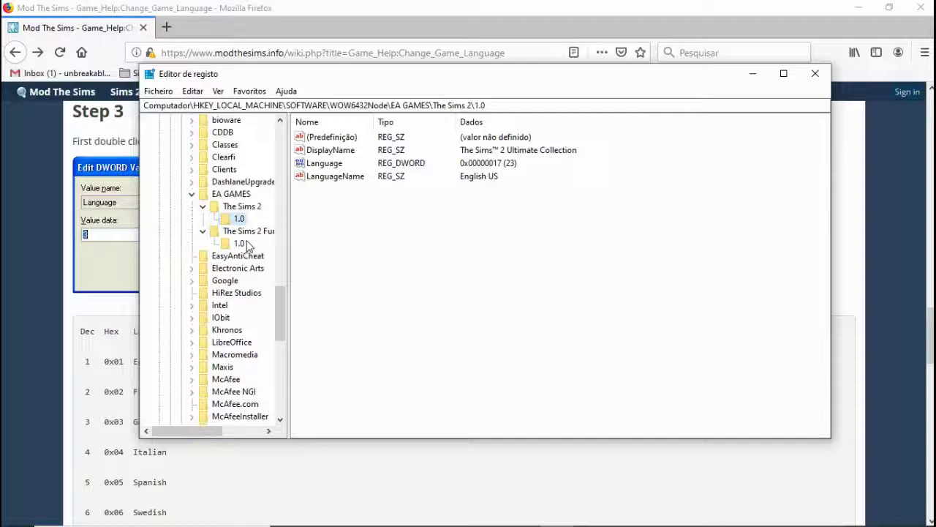
pyautogui.click(242, 243)
pyautogui.click(240, 219)
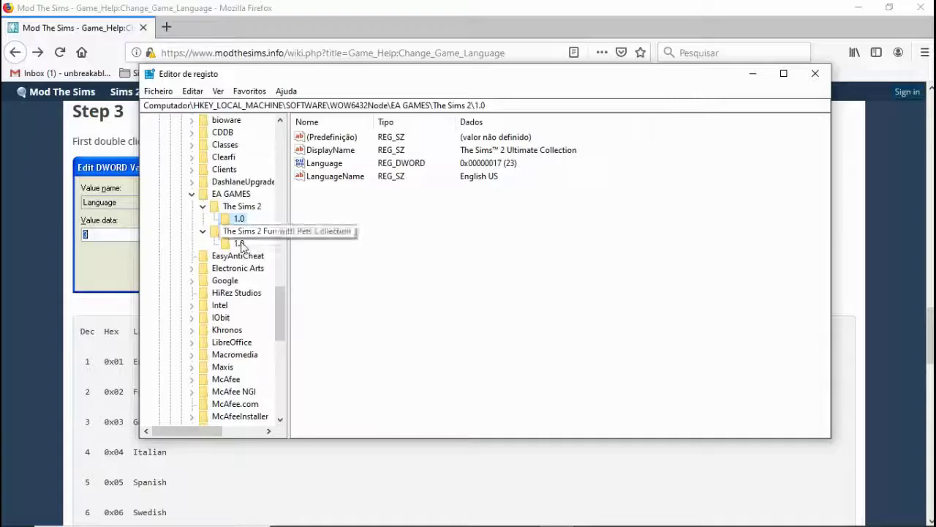
pyautogui.click(239, 243)
# Step: Open The Sims 2\1.0 Language value for editing, showing hex data 17
pyautogui.press('Up')
pyautogui.press('Up')
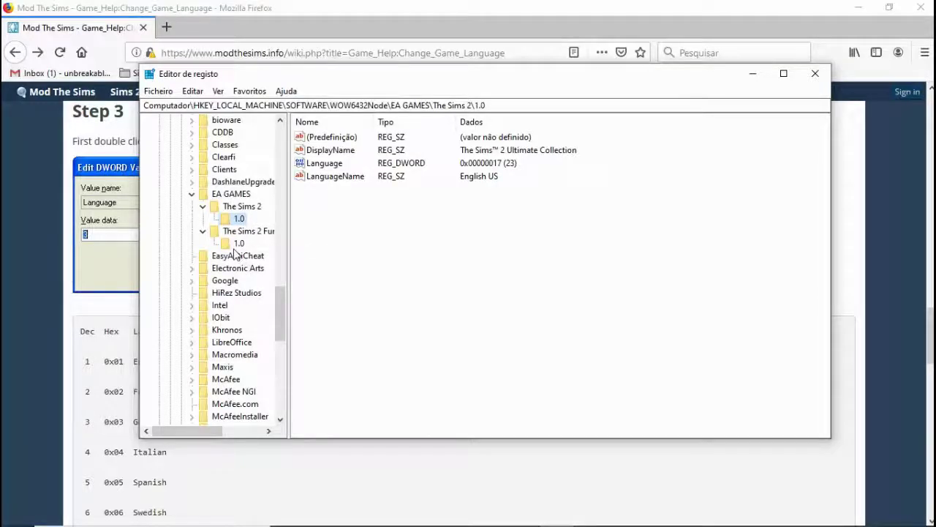
pyautogui.click(331, 166)
pyautogui.doubleClick(320, 165)
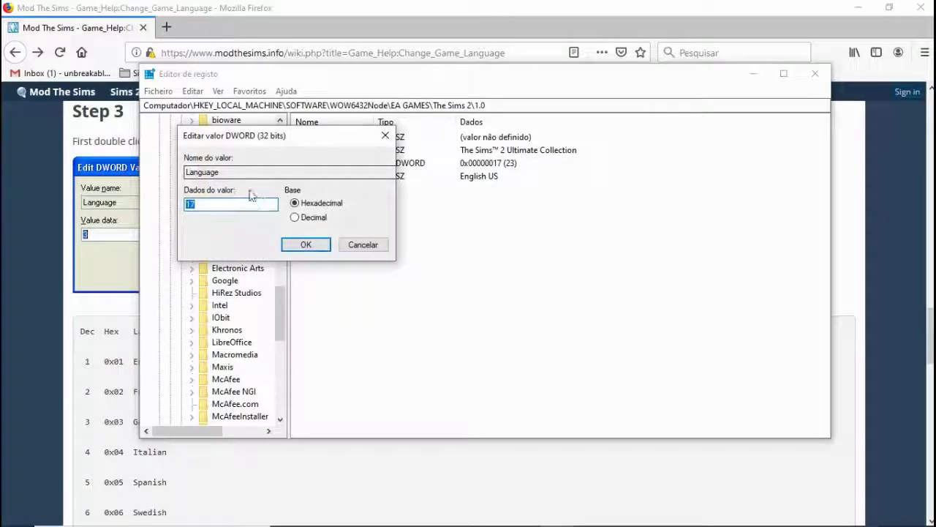
pyautogui.moveTo(252, 136); pyautogui.dragTo(530, 129)
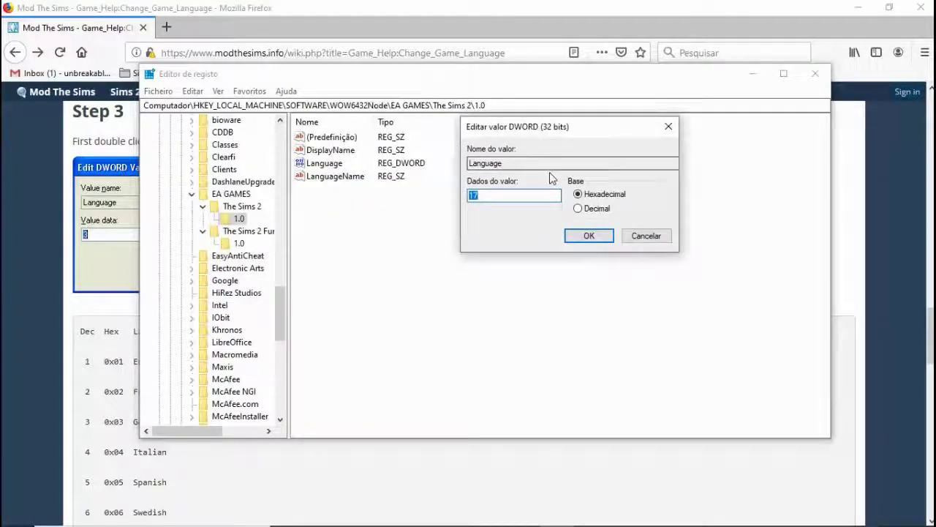
# Step: Scroll the guide to the language-code table and highlight Spanish's code 0x05
pyautogui.click(115, 402)
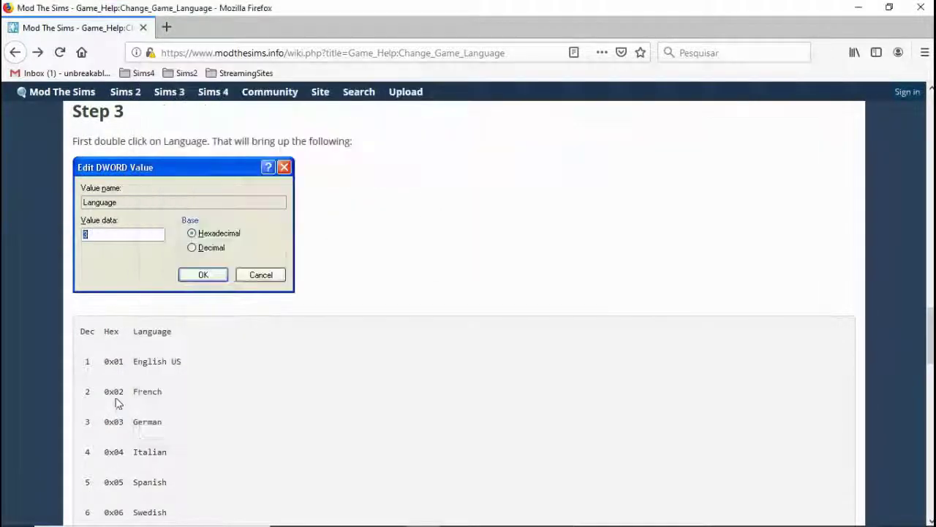
pyautogui.scroll(-3, 117, 400)
pyautogui.scroll(-2, 121, 397)
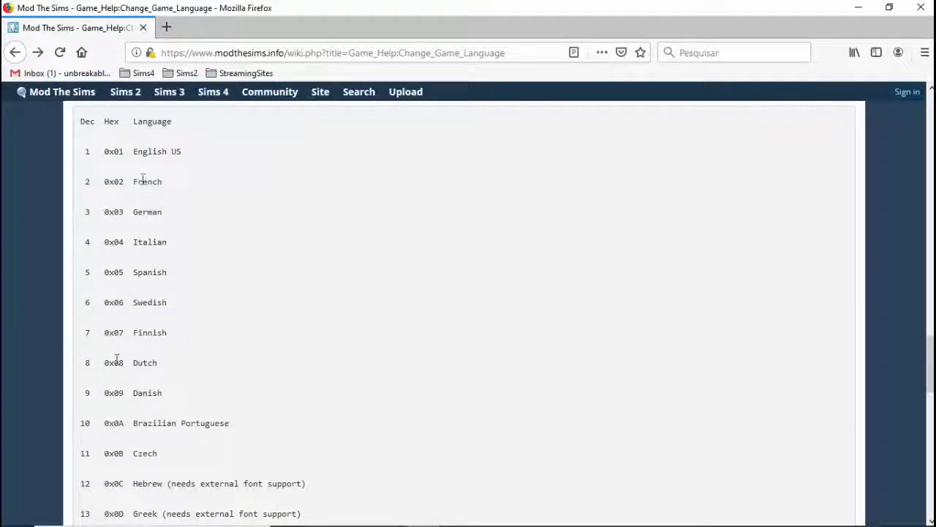
pyautogui.doubleClick(113, 272)
pyautogui.moveTo(133, 272)
pyautogui.mouseDown()
pyautogui.moveTo(168, 272)
pyautogui.moveTo(108, 271)
pyautogui.mouseUp()
pyautogui.click(170, 277)
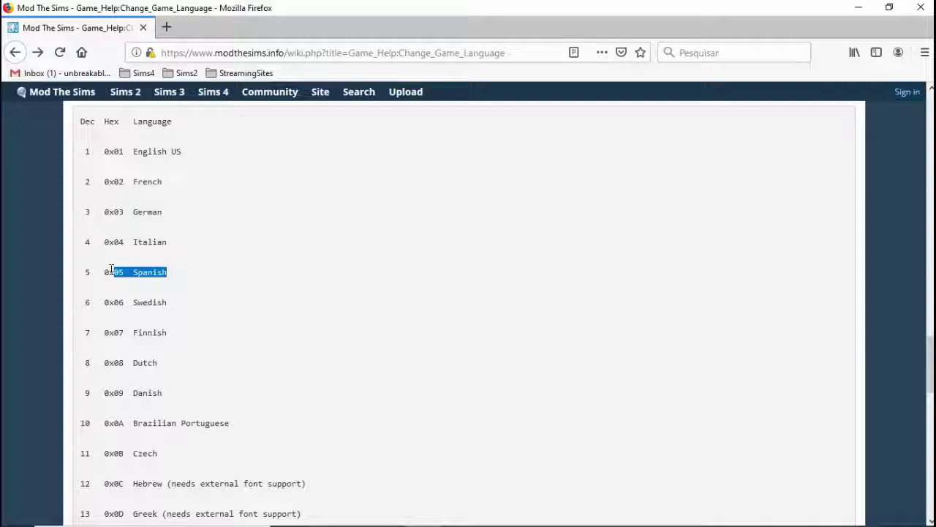
pyautogui.click(109, 272)
pyautogui.moveTo(172, 275); pyautogui.dragTo(119, 273)
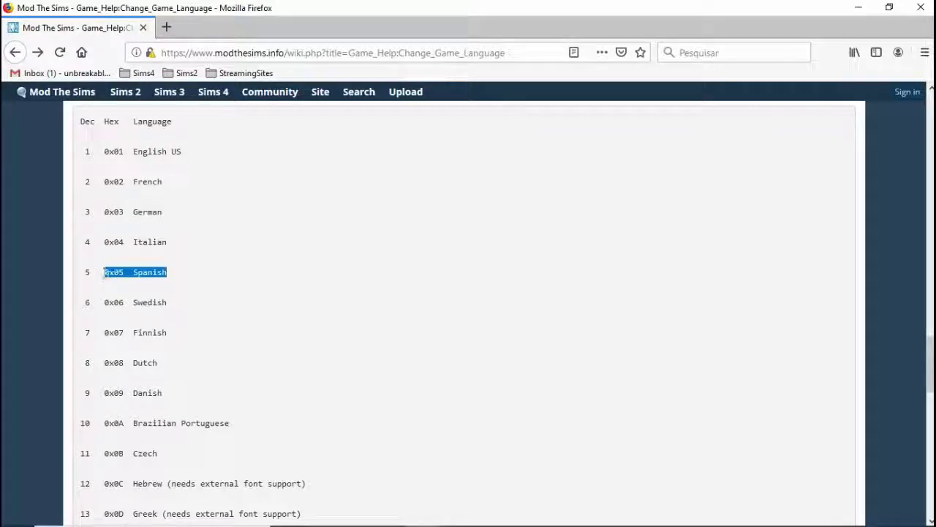
pyautogui.click(114, 272)
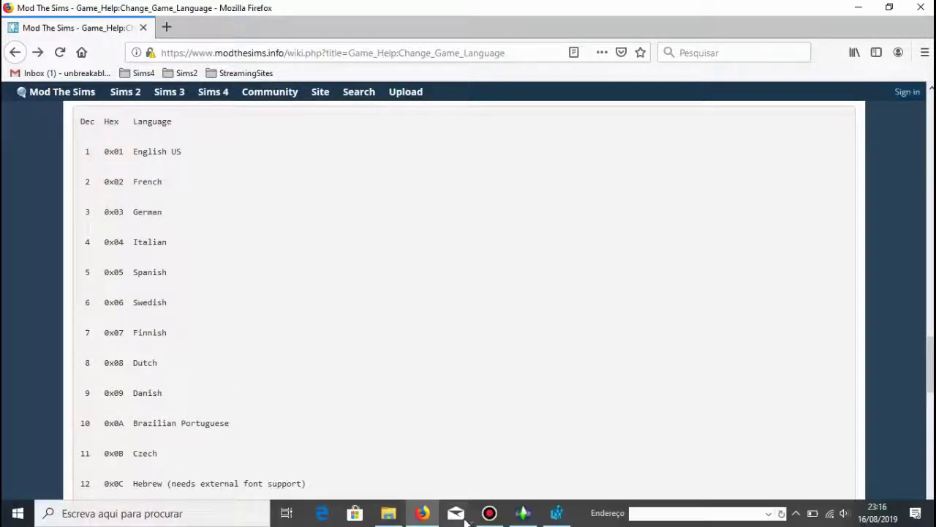
# Step: Change The Sims 2\1.0 Language value from 17 hex to 4
pyautogui.click(556, 515)
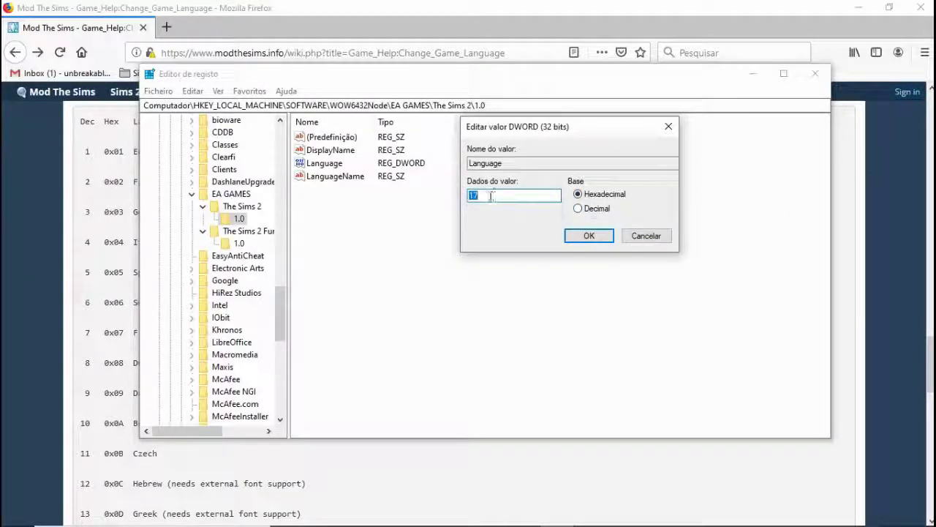
pyautogui.moveTo(500, 130); pyautogui.dragTo(647, 161)
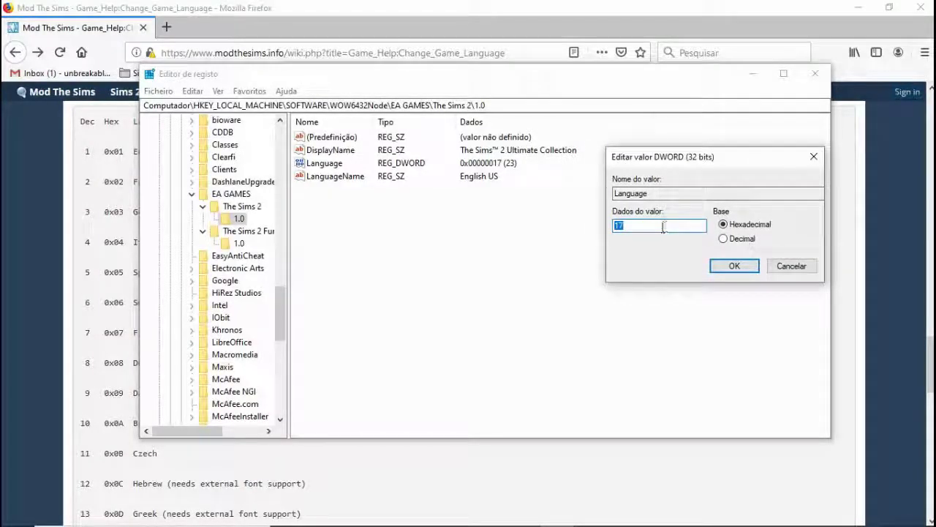
pyautogui.write('4')
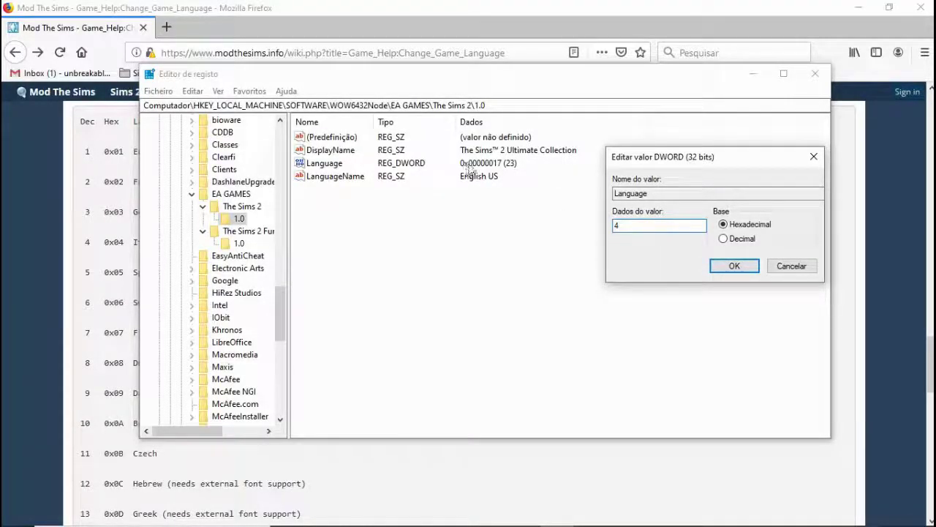
pyautogui.click(734, 266)
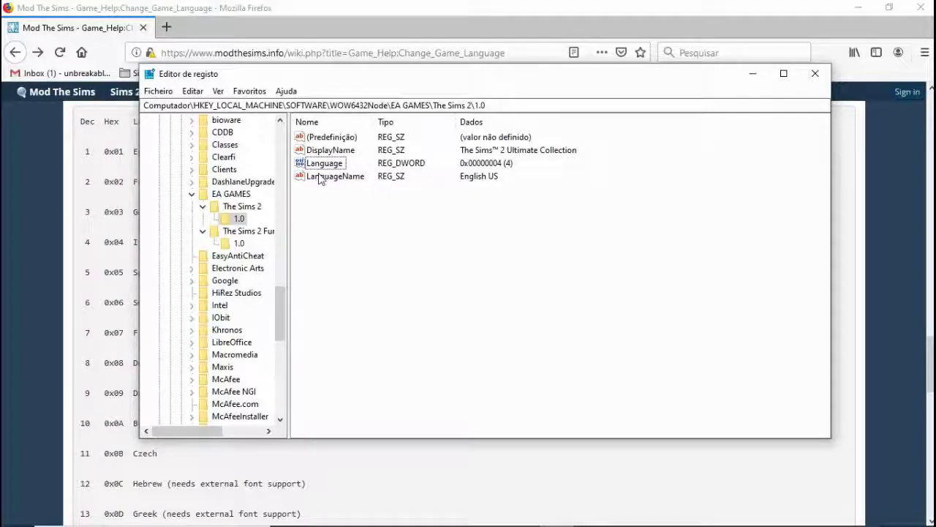
pyautogui.click(319, 165)
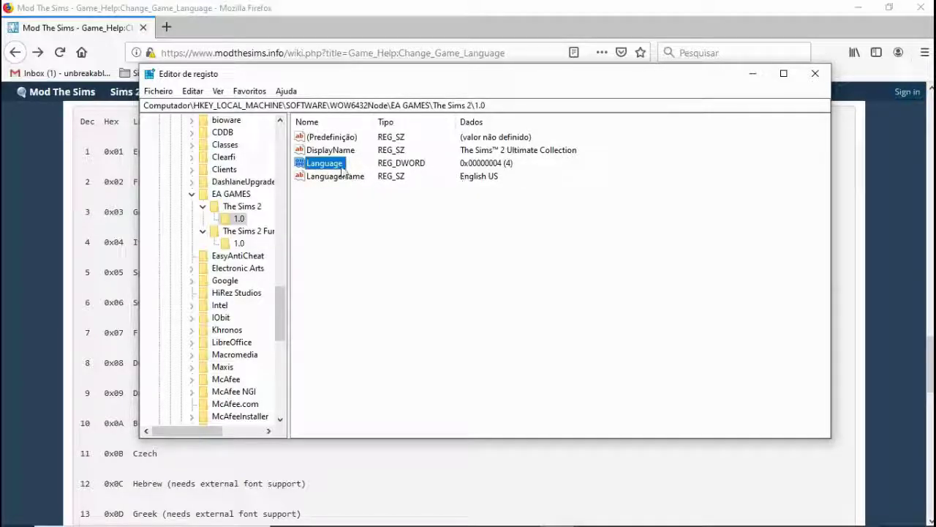
pyautogui.click(344, 237)
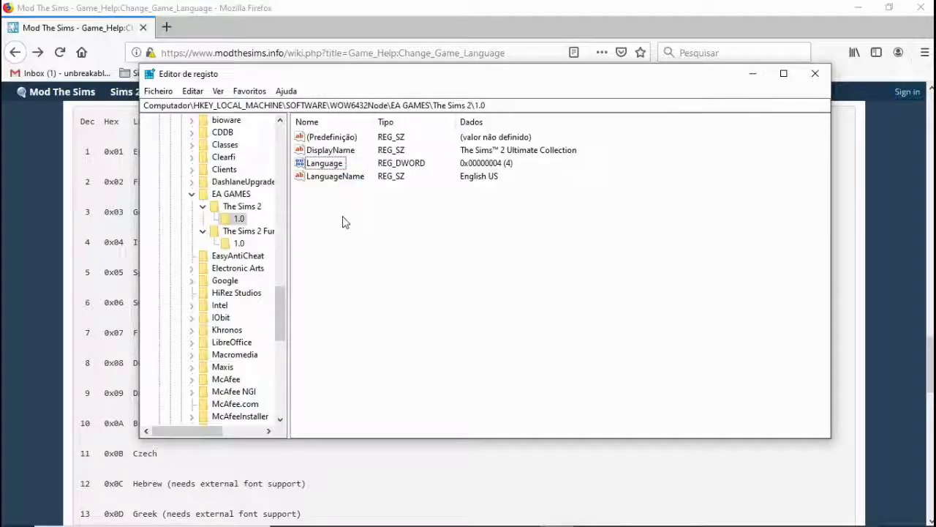
pyautogui.click(334, 176)
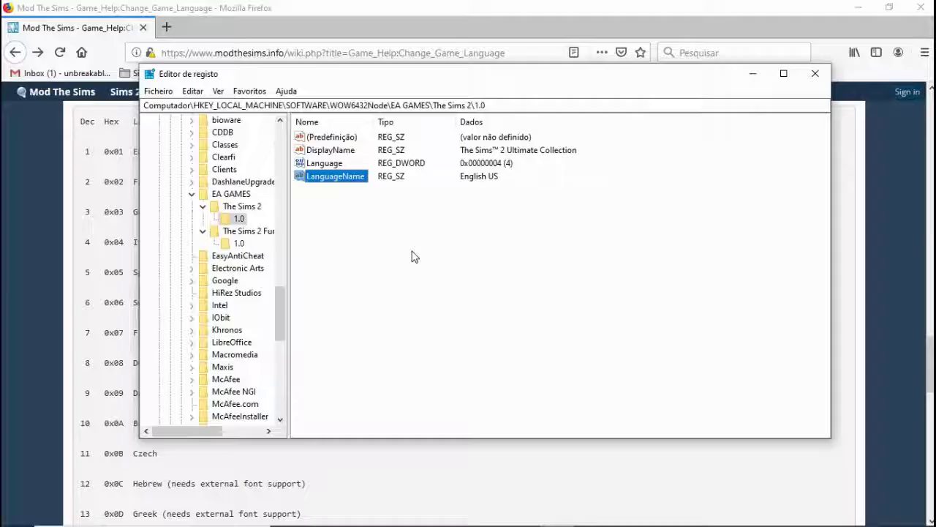
# Step: Set The Sims 2\1.0 LanguageName to Italian
pyautogui.click(474, 181)
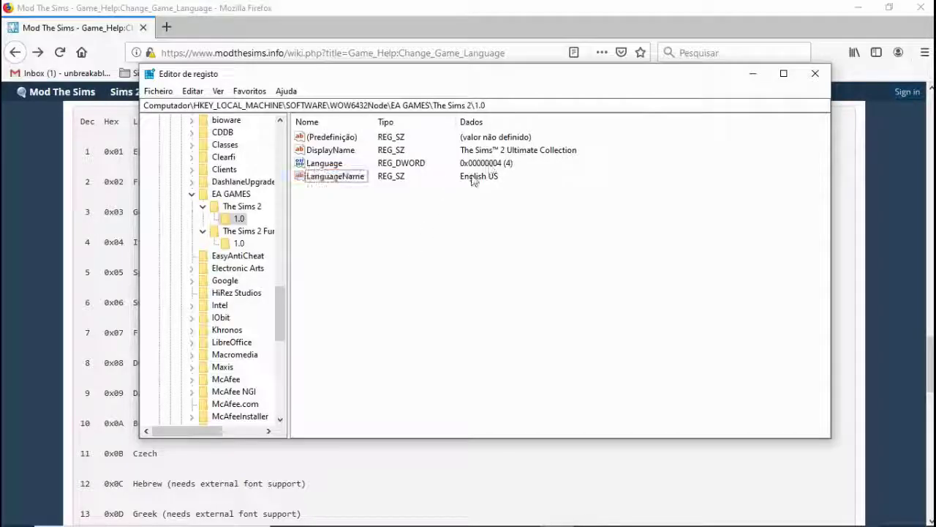
pyautogui.doubleClick(349, 183)
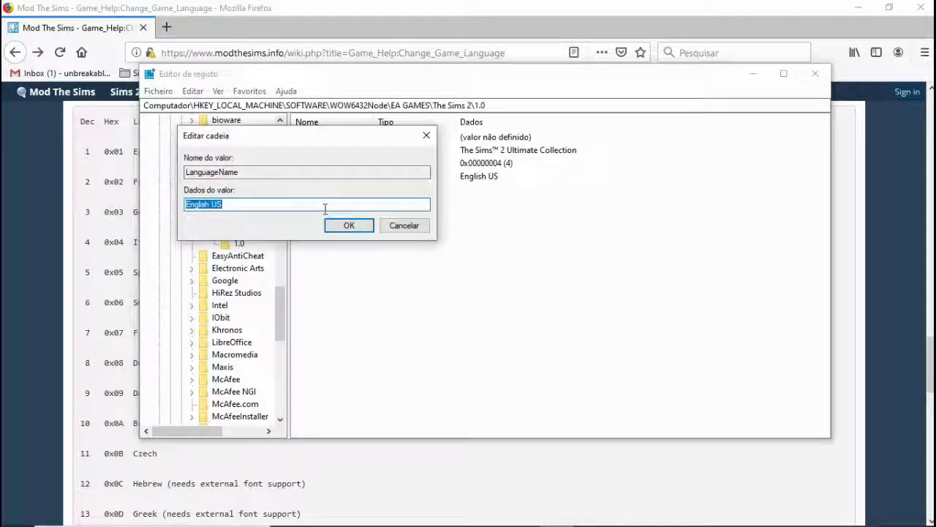
pyautogui.write('Italian')
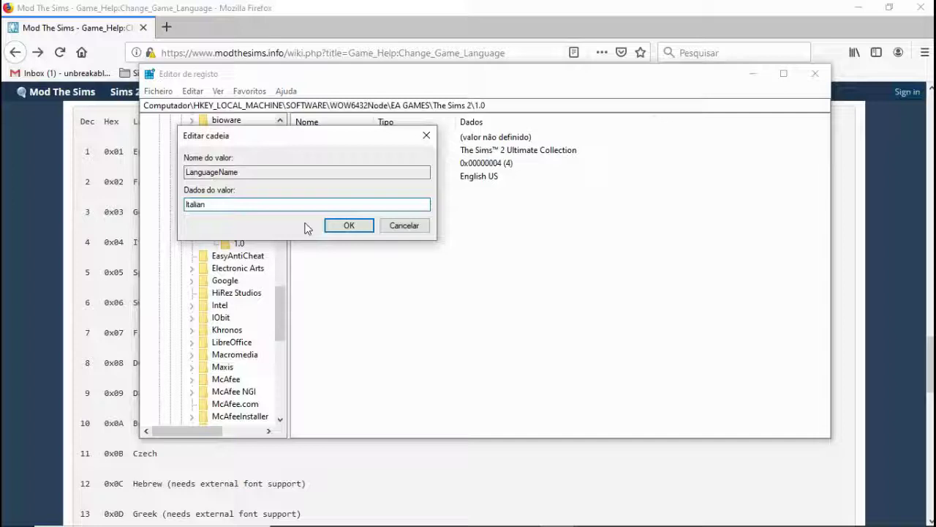
pyautogui.click(333, 226)
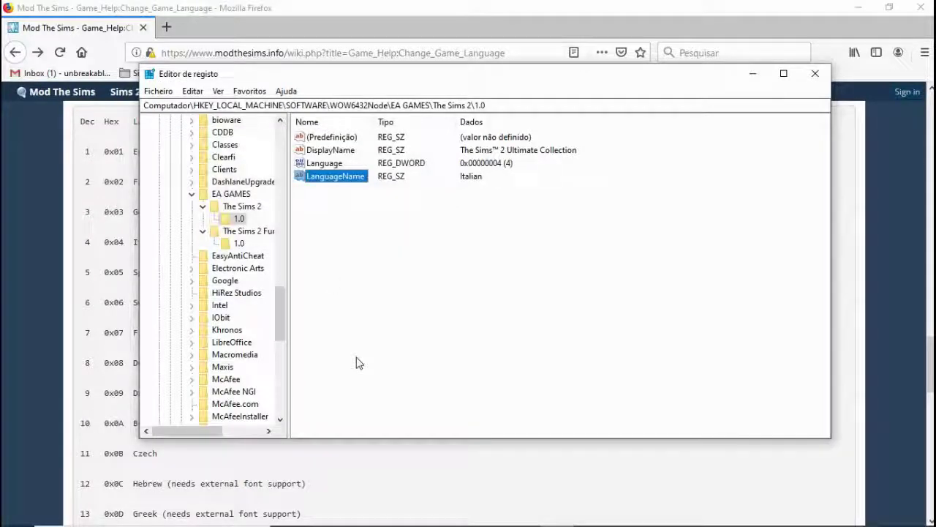
# Step: Set Fun with Pets Collection\1.0 Language to 4 and LanguageName to Italian
pyautogui.click(226, 248)
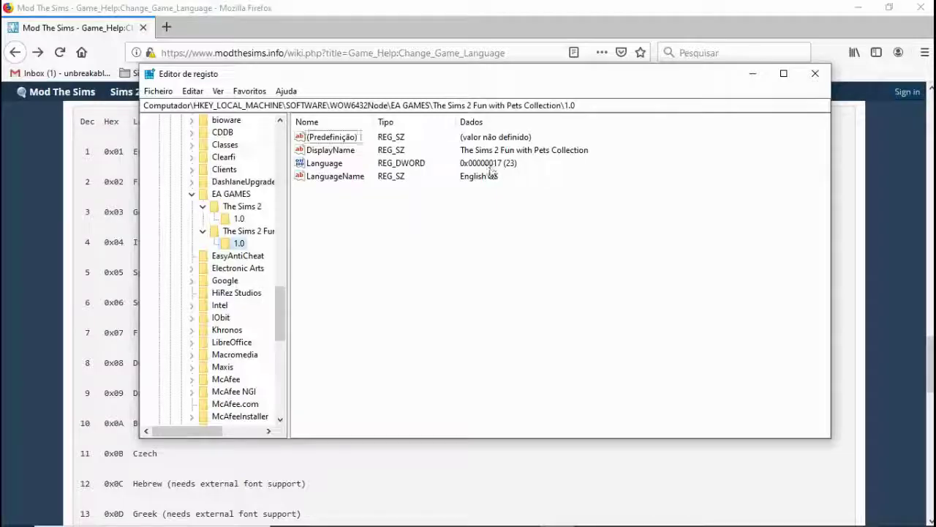
pyautogui.doubleClick(325, 164)
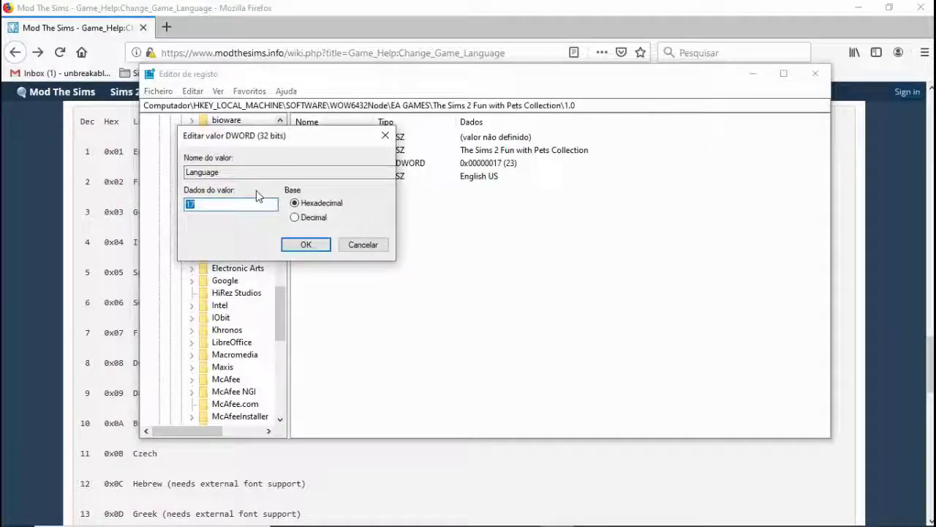
pyautogui.write('4')
pyautogui.press('Return')
pyautogui.doubleClick(322, 177)
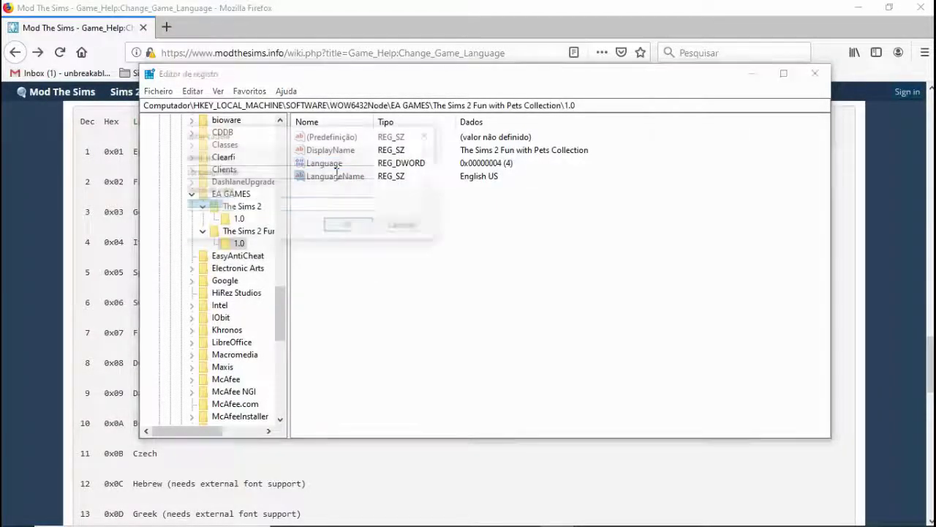
pyautogui.press('BackSpace')
pyautogui.write('Italian')
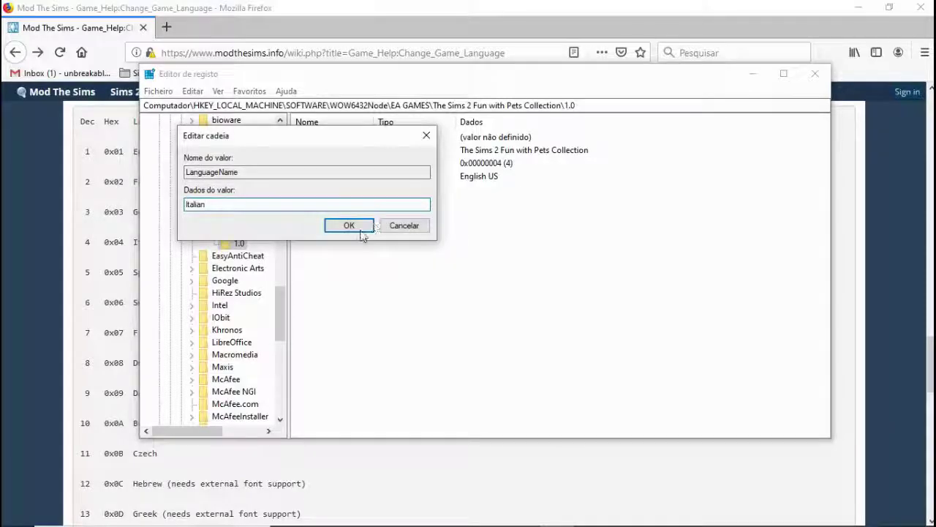
pyautogui.click(358, 230)
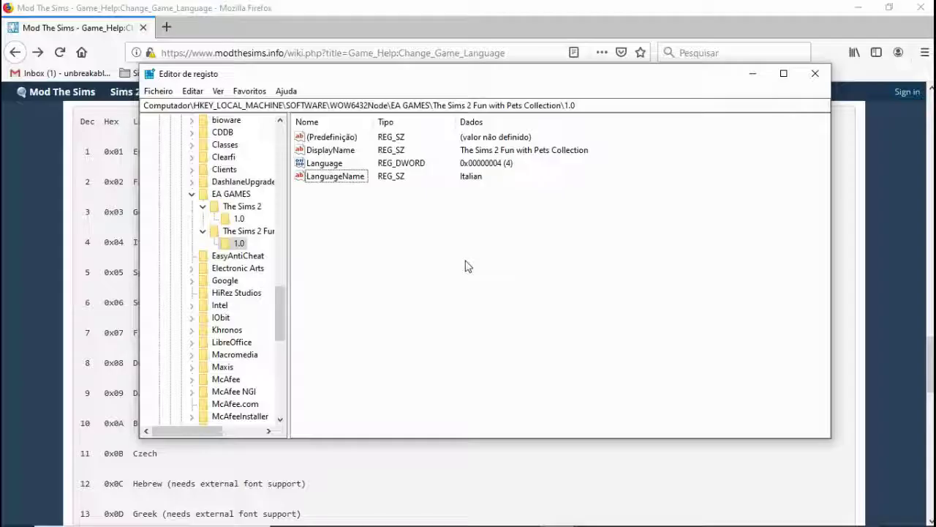
# Step: Set Fun with Pets Collection\1.0 Language to hex 17 and LanguageName to Portuguese
pyautogui.click(314, 164)
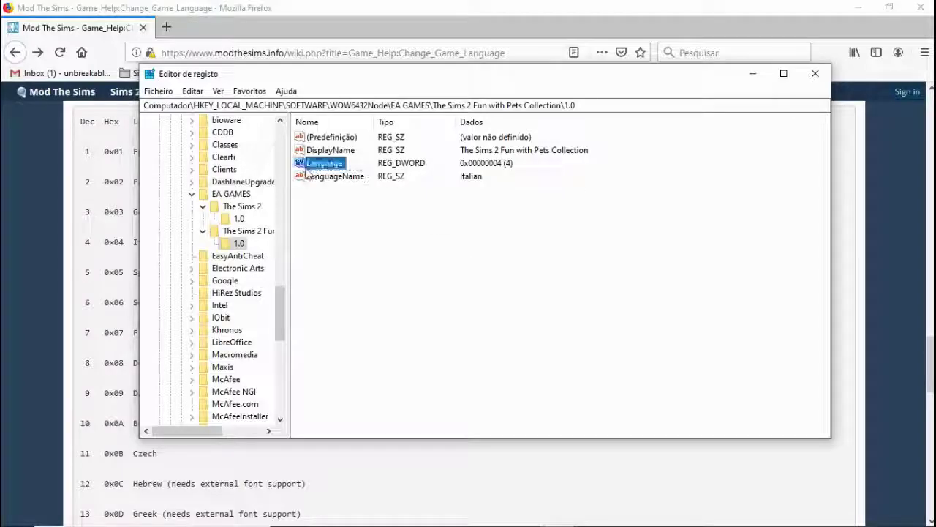
pyautogui.doubleClick(330, 165)
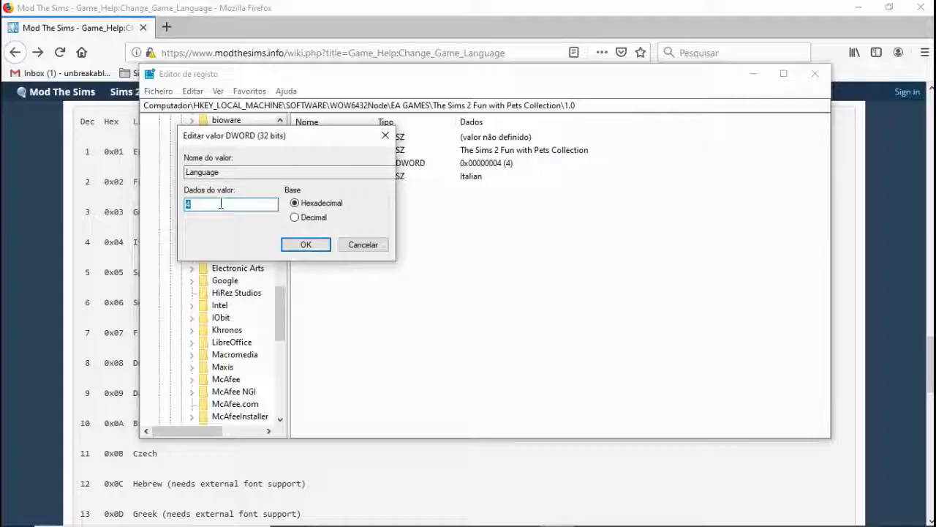
pyautogui.write('7')
pyautogui.press('Return')
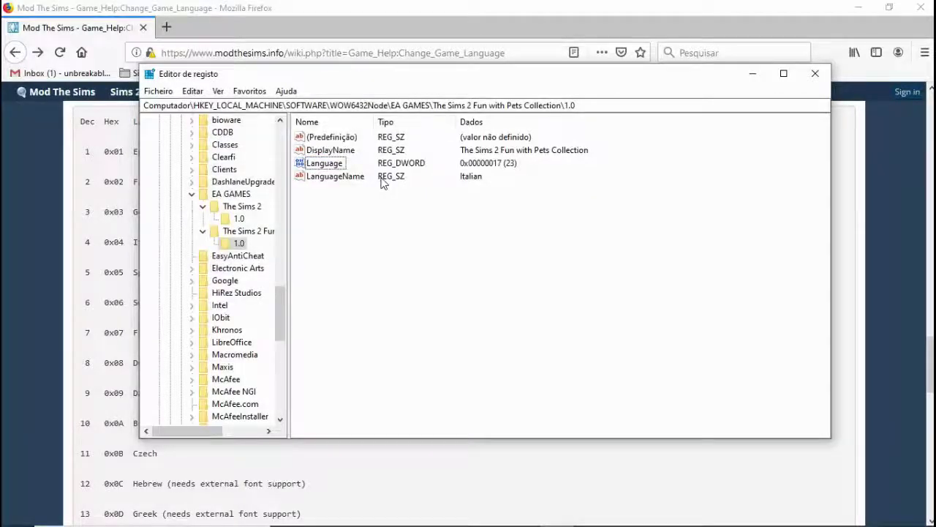
pyautogui.click(312, 181)
pyautogui.doubleClick(312, 183)
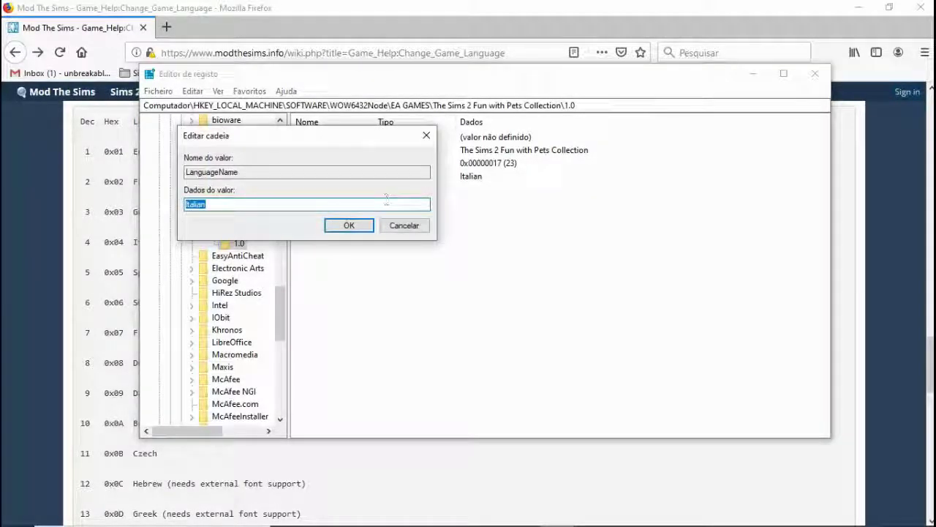
pyautogui.write('Portuguese')
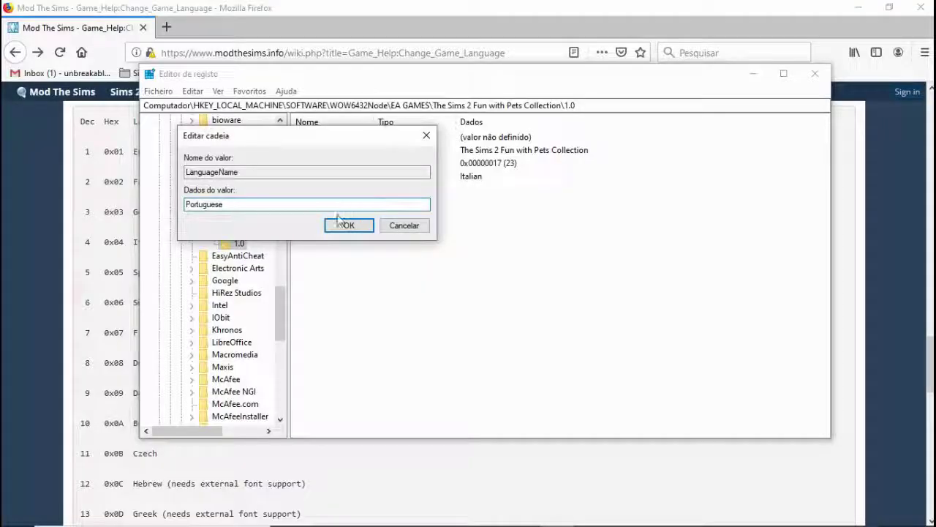
pyautogui.click(344, 225)
# Step: Set The Sims 2\1.0 Language to hex 17 and LanguageName to Portuguese
pyautogui.click(238, 218)
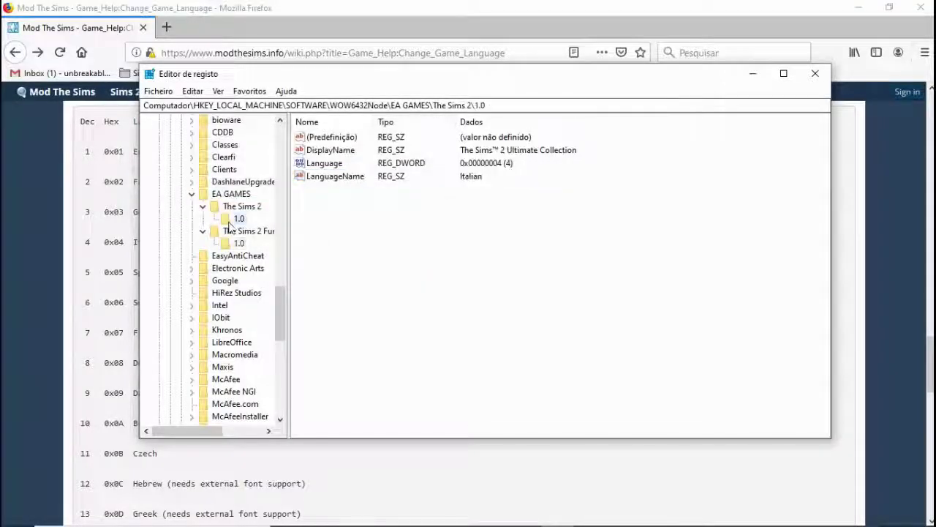
pyautogui.doubleClick(351, 164)
pyautogui.write('17')
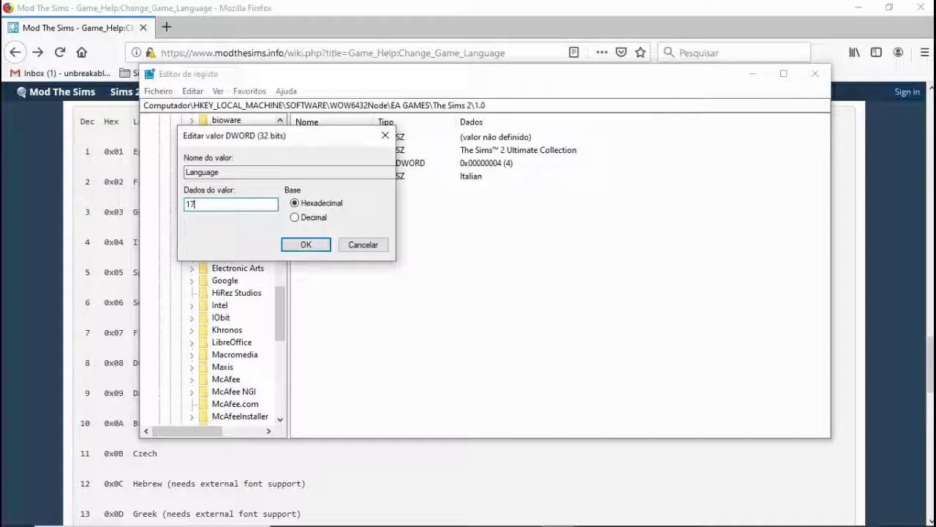
pyautogui.press('Return')
pyautogui.doubleClick(337, 176)
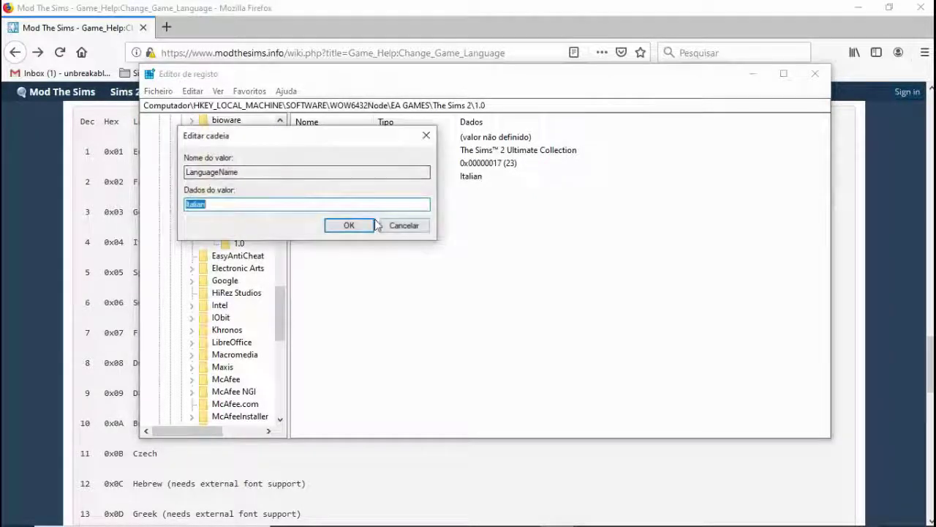
pyautogui.write('Portuguese')
pyautogui.press('Return')
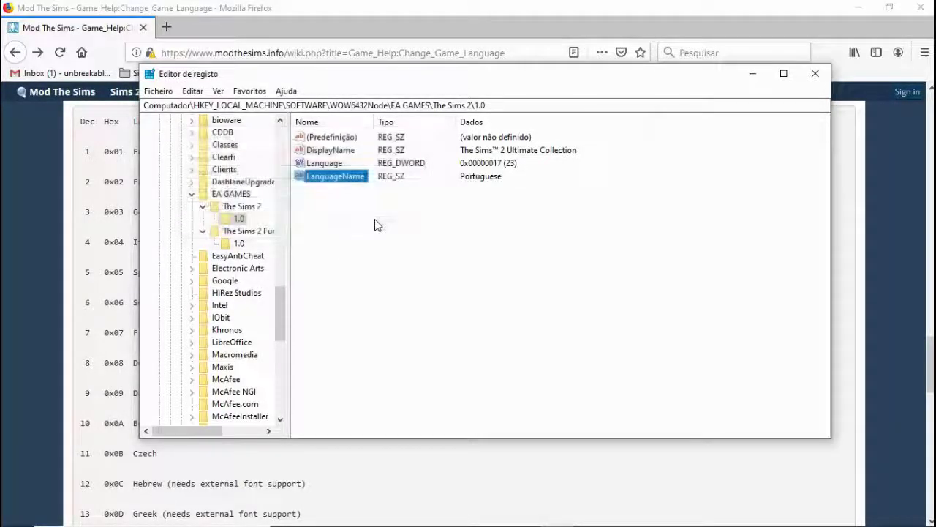
pyautogui.click(376, 231)
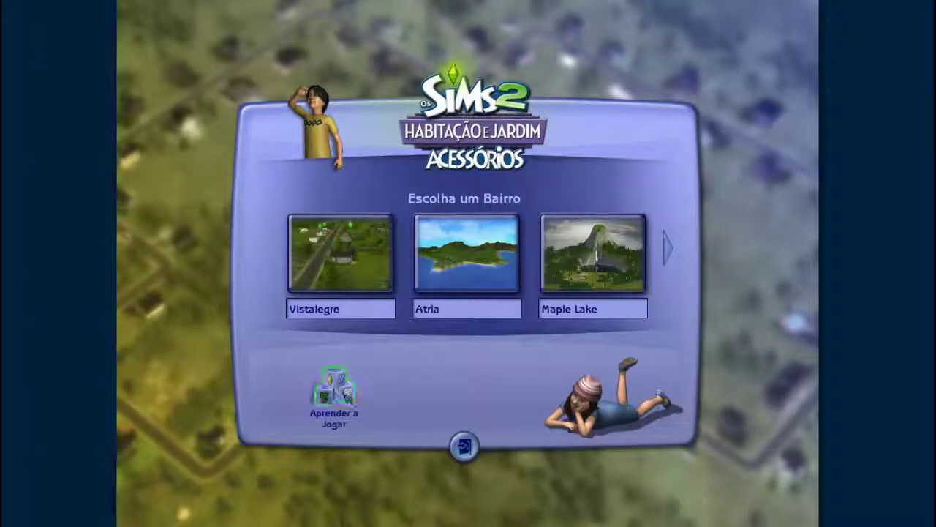
pyautogui.click(334, 388)
pyautogui.click(497, 422)
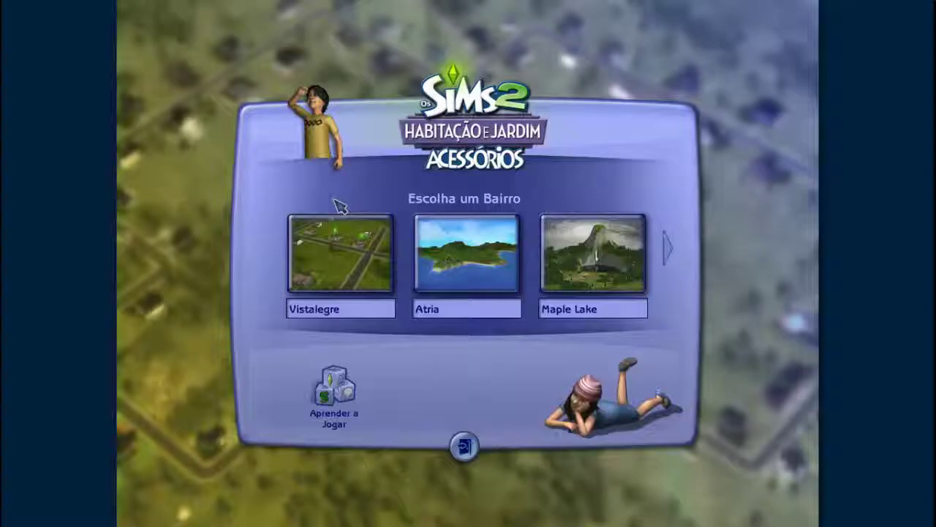
pyautogui.click(340, 256)
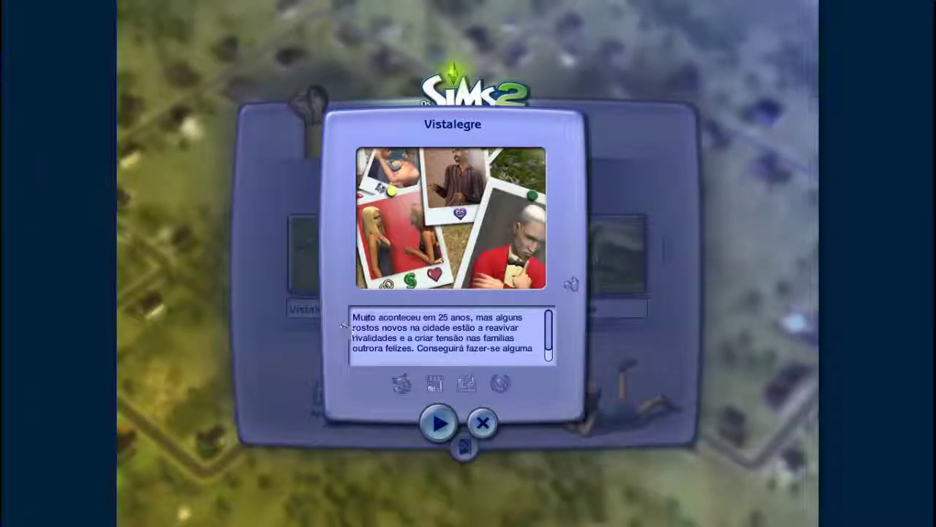
pyautogui.scroll(-2, 552, 331)
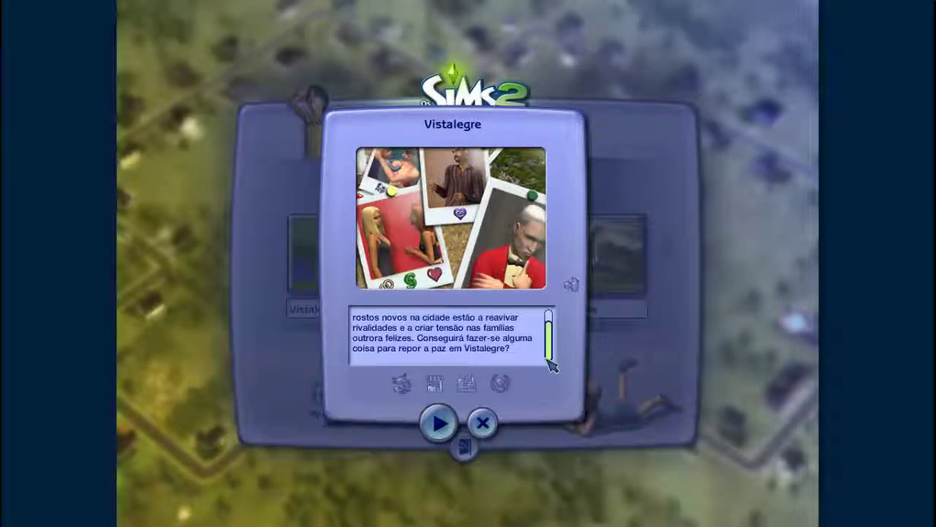
pyautogui.scroll(2, 552, 330)
pyautogui.click(483, 422)
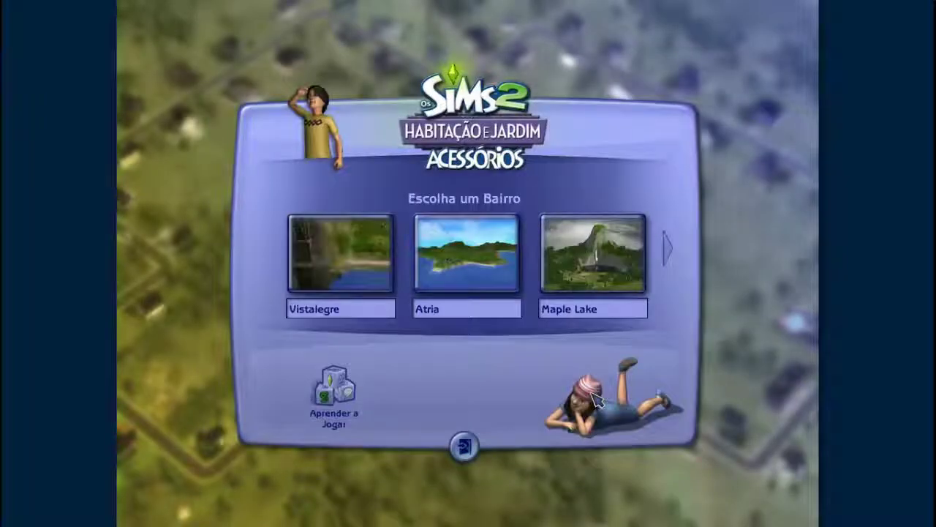